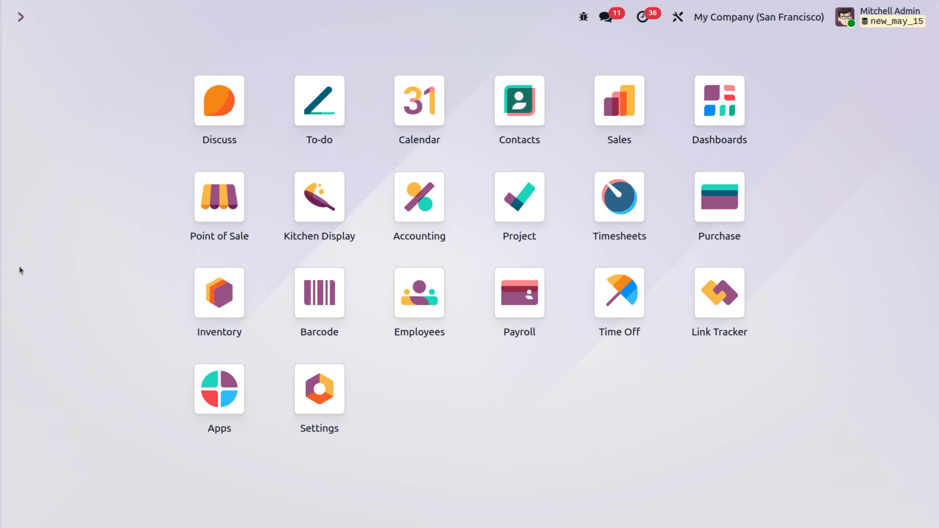
Open Accounting and restrict the active companies to My Company (San Francisco) only.
type("acc")
key("Return")
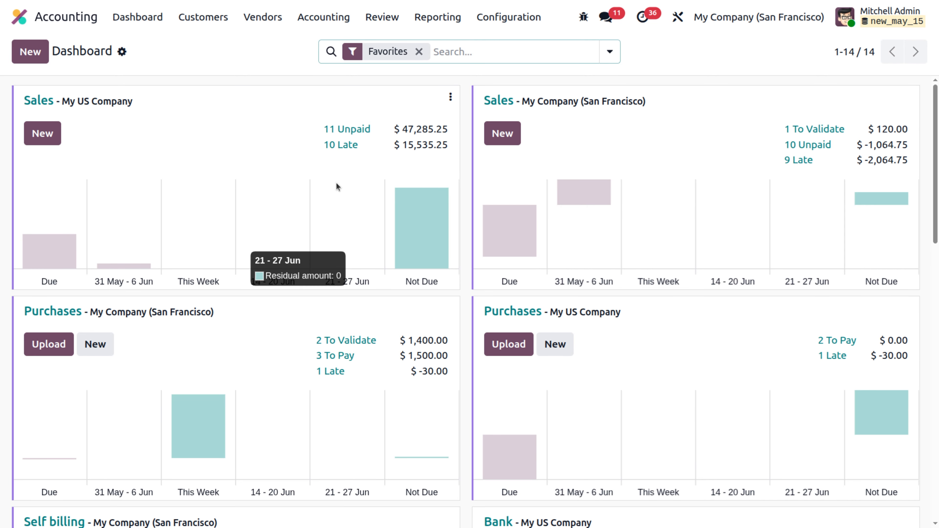
left_click(781, 21)
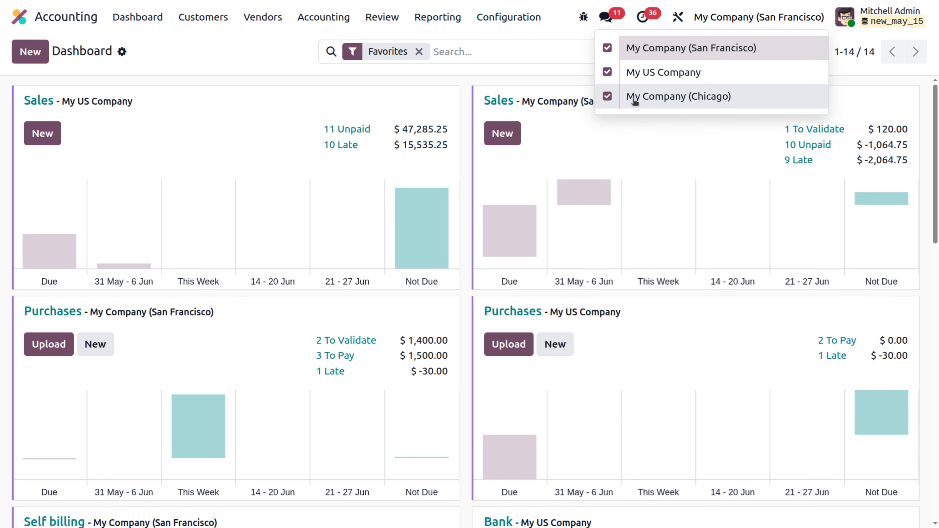
left_click(606, 96)
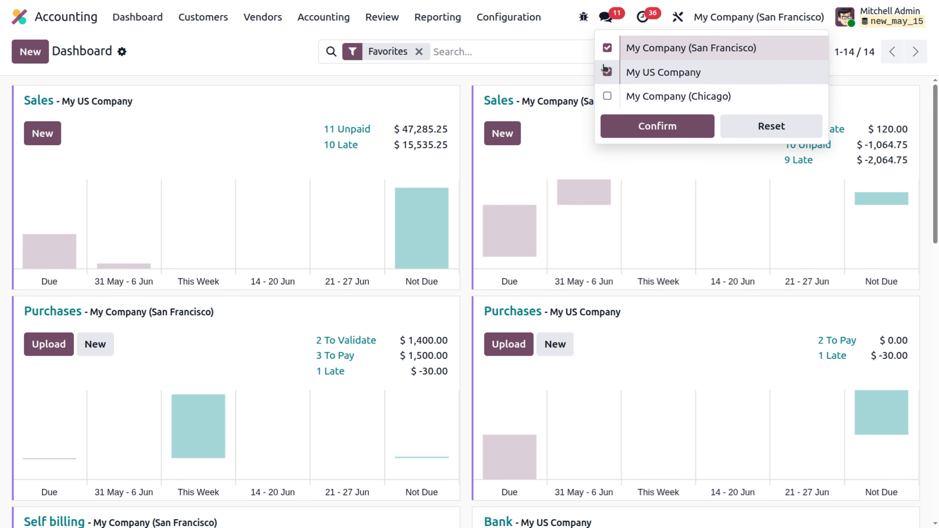
left_click(607, 73)
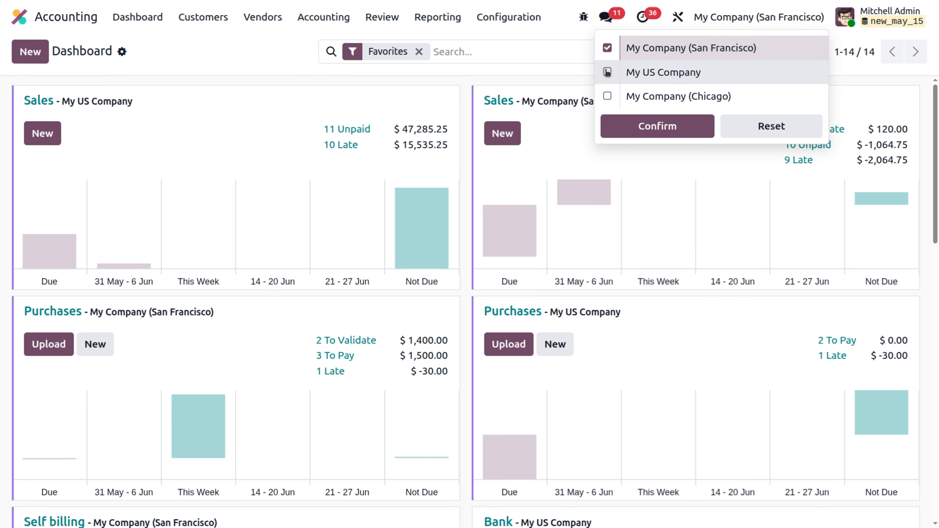
left_click(659, 131)
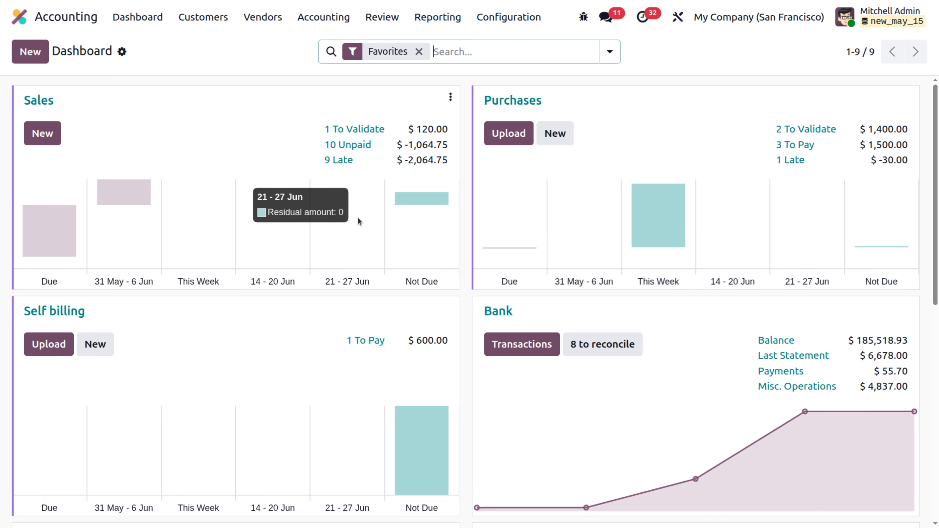
Open the Balance Sheet report and review its assets, liabilities and equity for the San Francisco company.
left_click(734, 19)
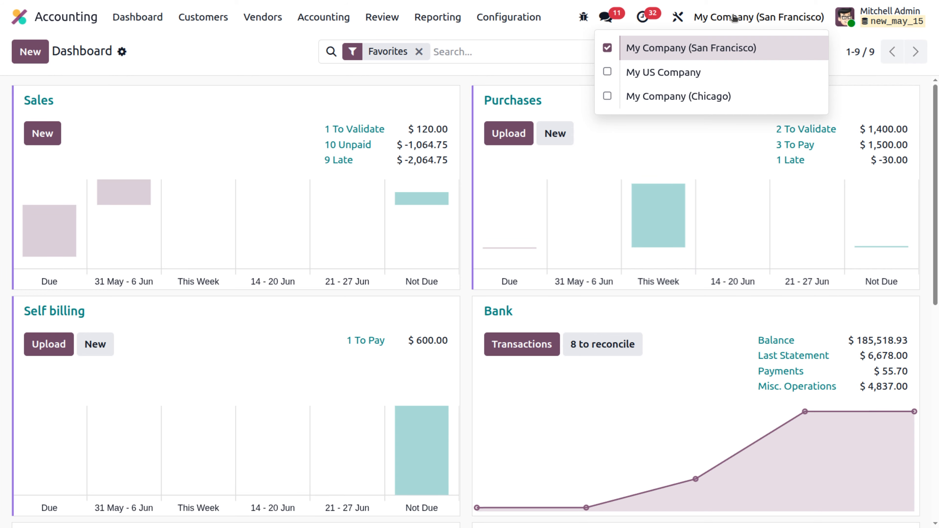
left_click(430, 19)
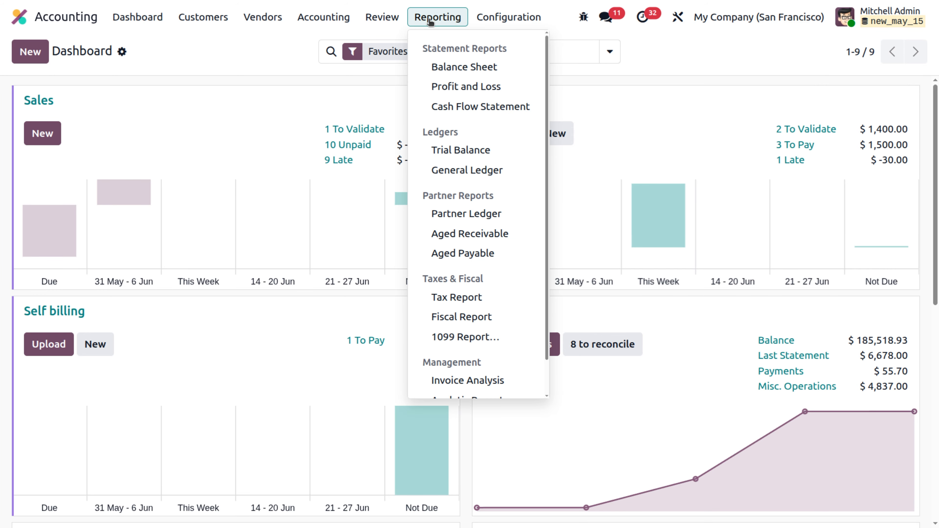
left_click(463, 72)
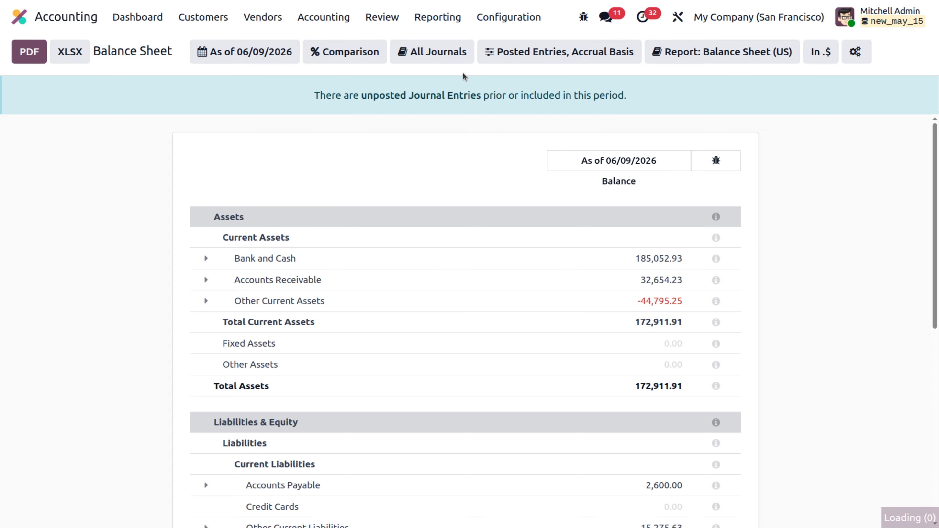
scroll(335, 364, "down", 10)
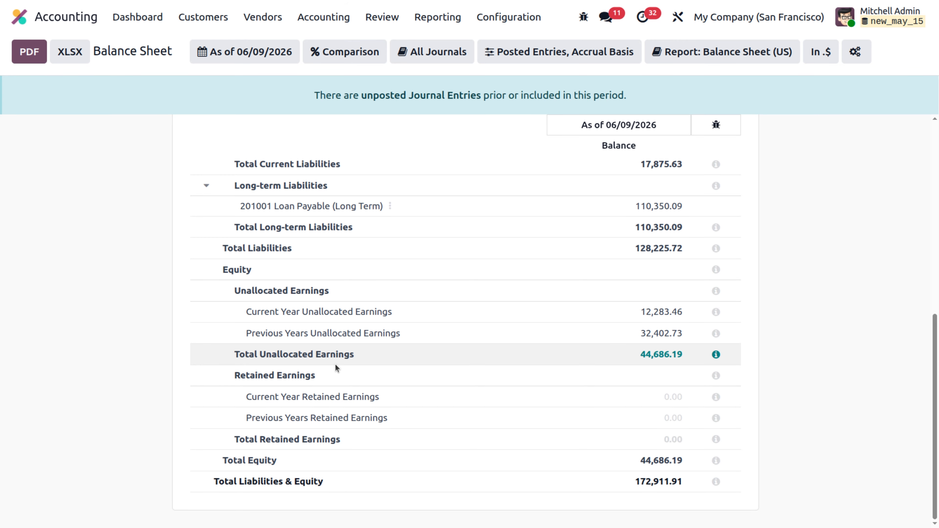
scroll(335, 364, "up", 10)
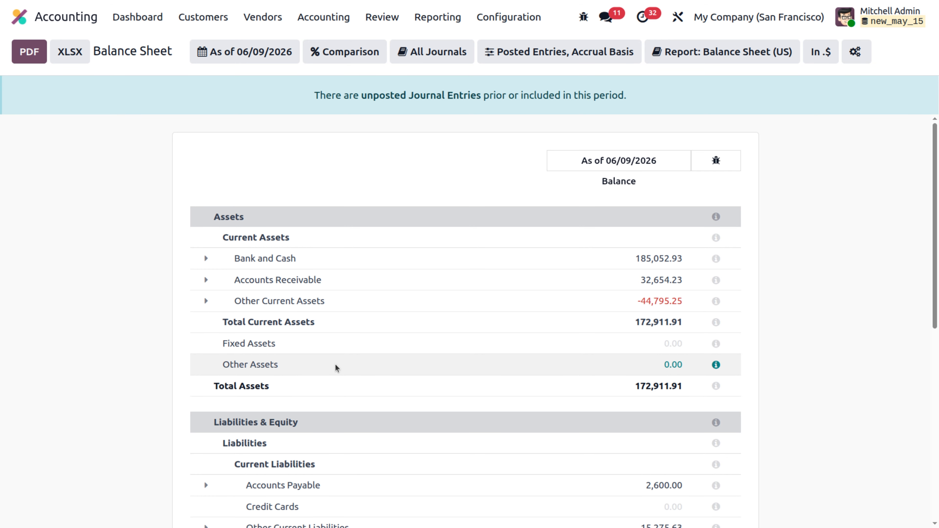
left_click(787, 17)
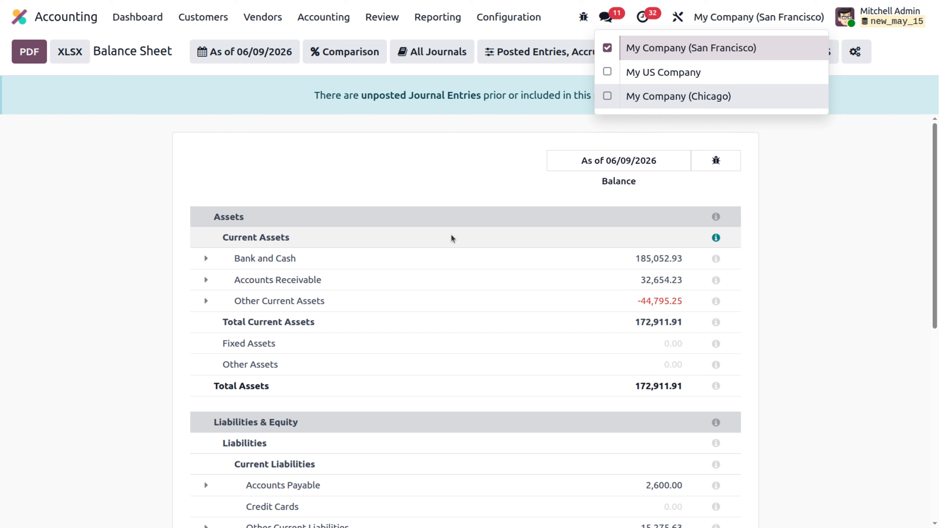
left_click(354, 173)
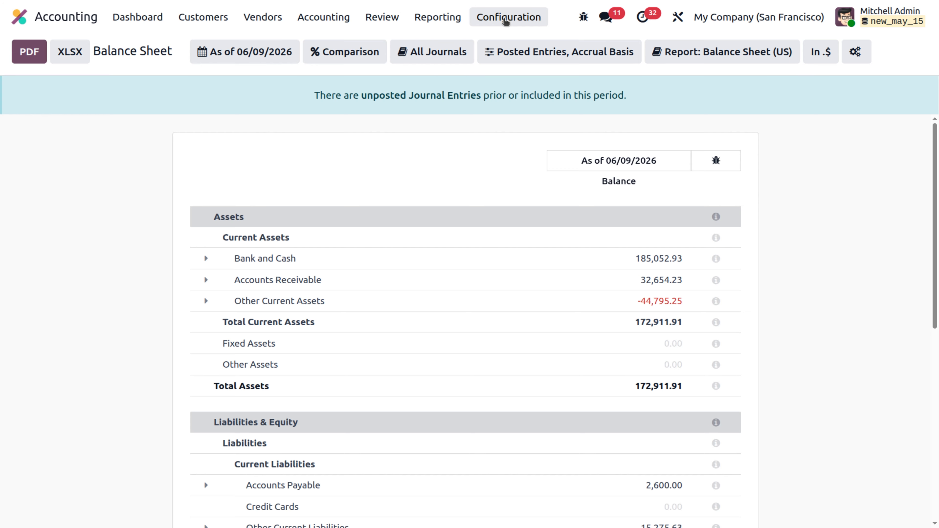
Create a new horizontal group in the accounting configuration and name it Company FR.
left_click(506, 19)
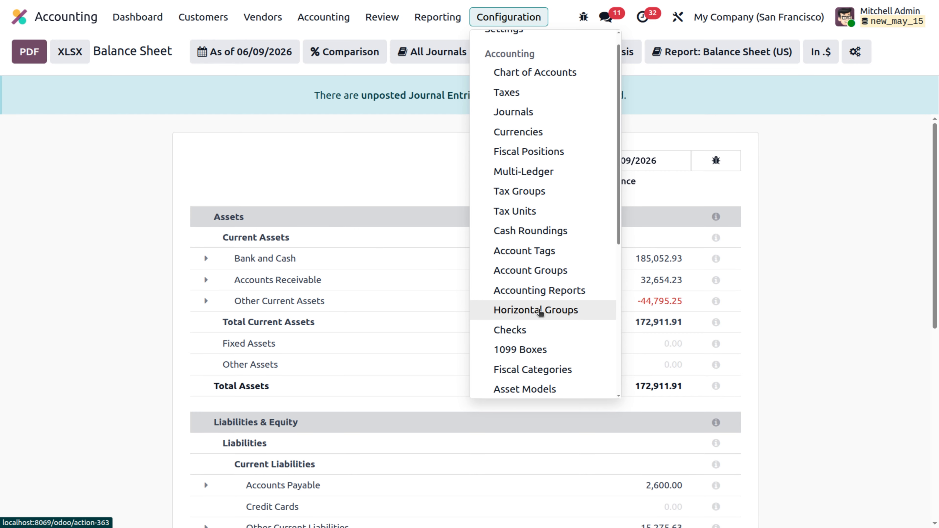
left_click(539, 312)
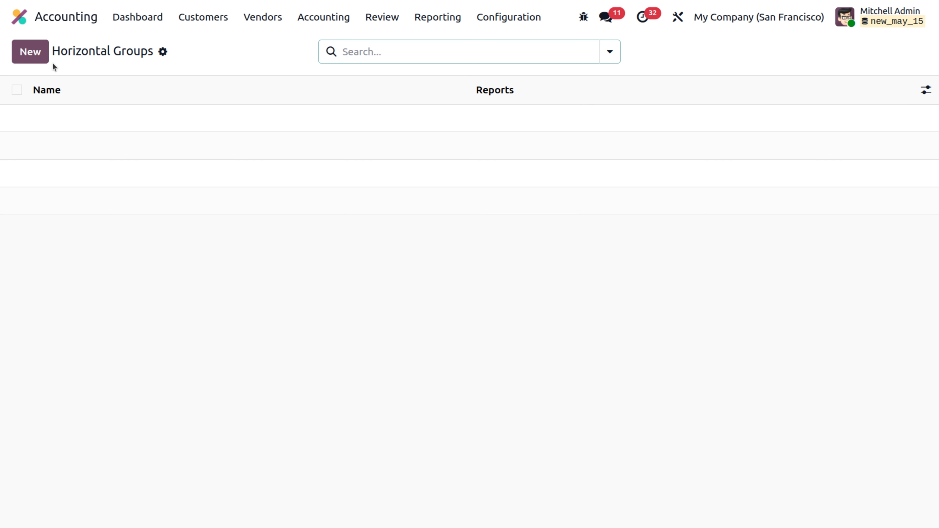
left_click(37, 59)
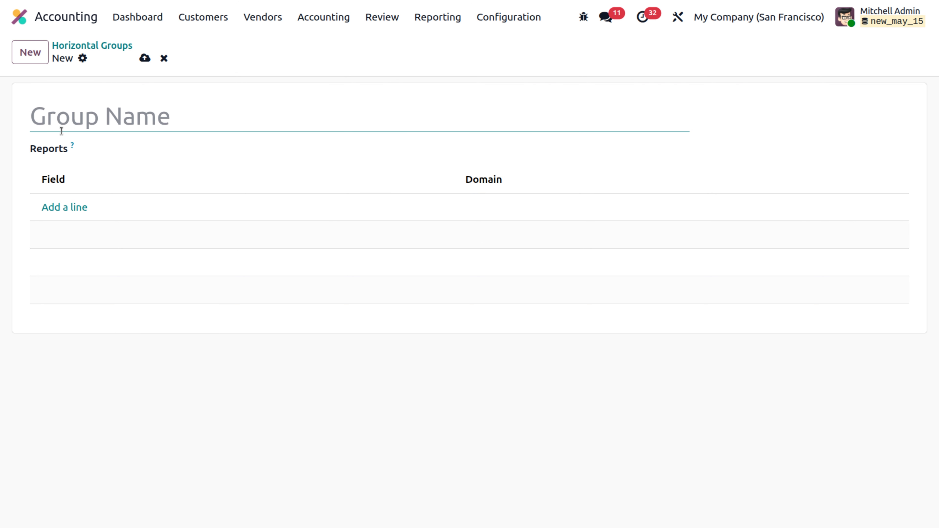
type("Company FR")
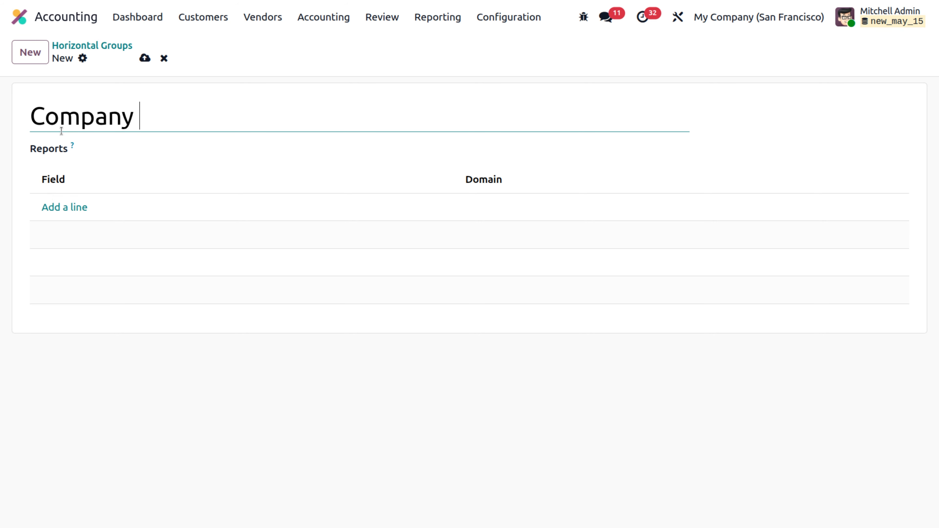
Assign the Balance Sheet and Profit and Loss reports to the Company FR group and save it.
left_click(119, 149)
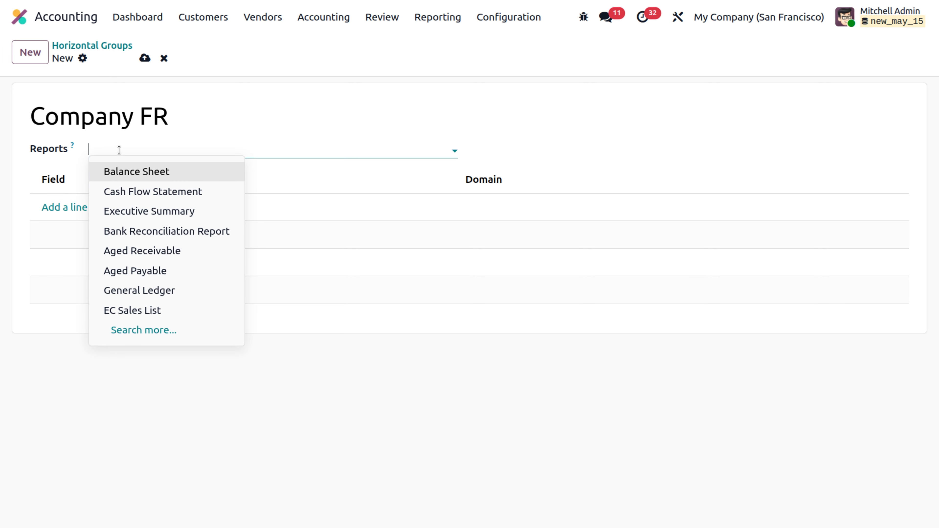
left_click(145, 174)
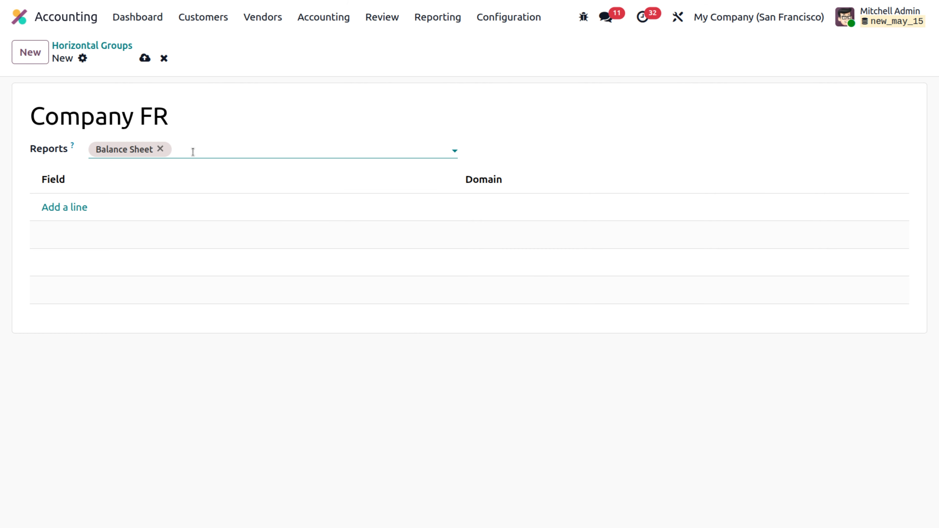
type("pro")
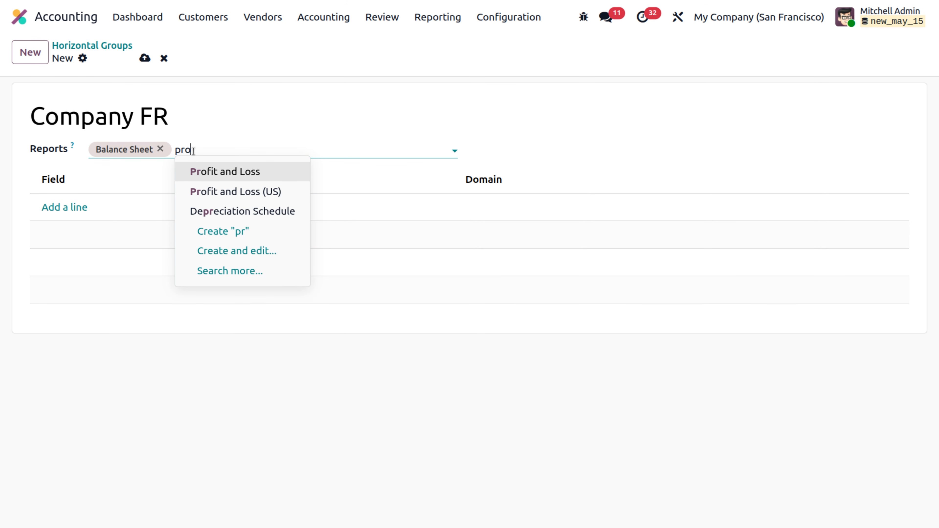
left_click(235, 172)
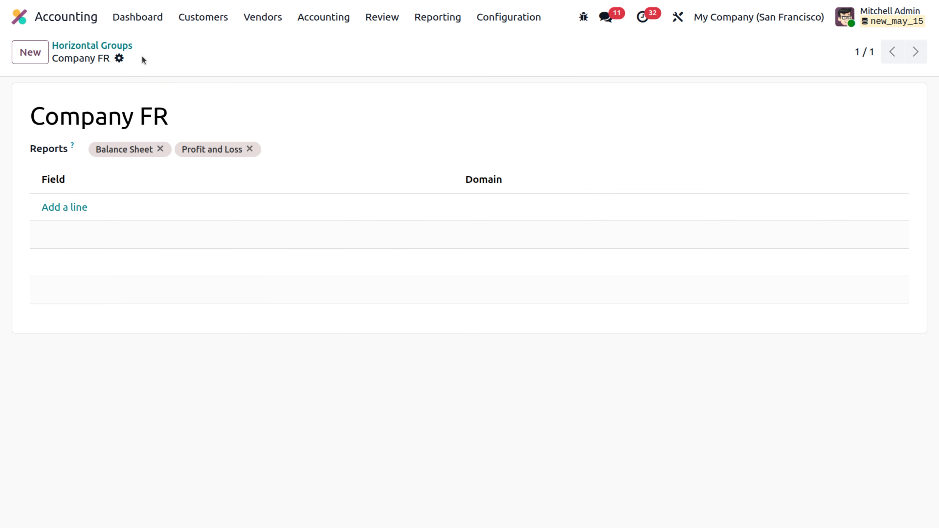
left_click(144, 58)
Add a rule on the Company field with a domain matching all records, and save the Company FR group.
left_click(75, 207)
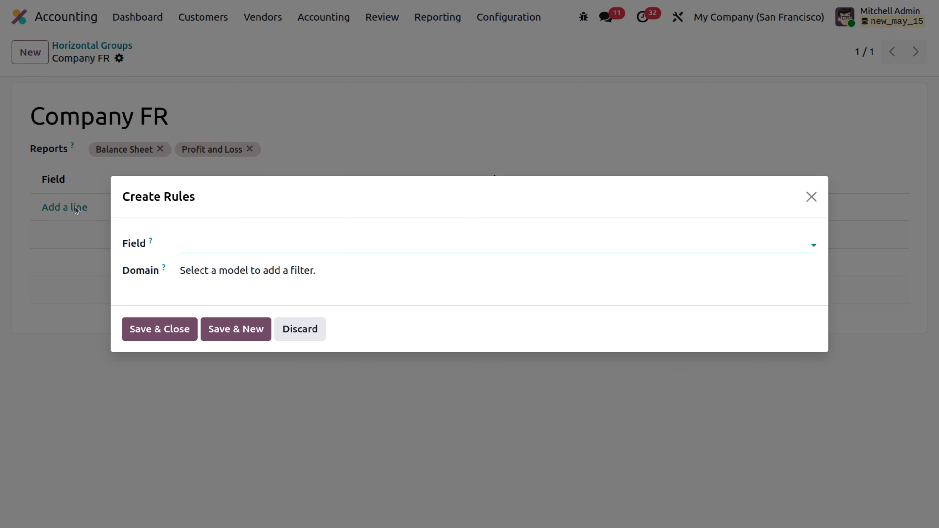
left_click(222, 242)
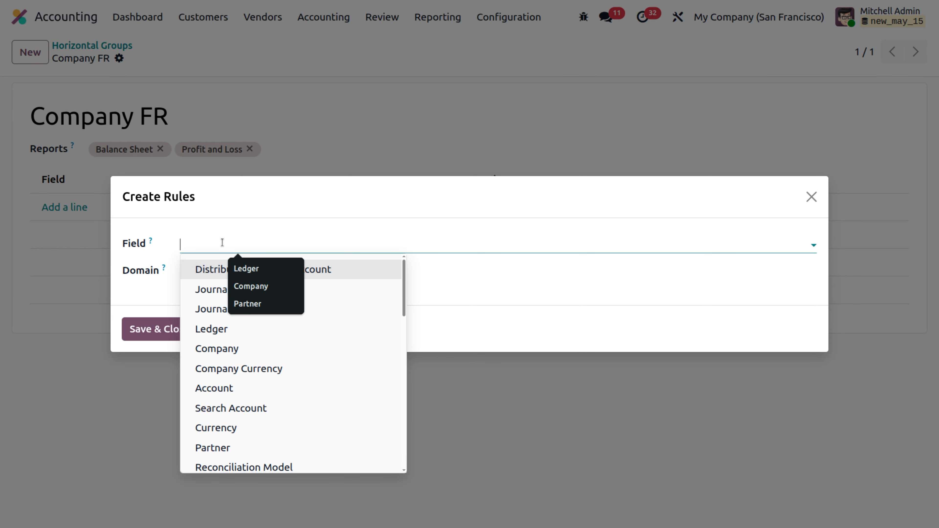
left_click(227, 348)
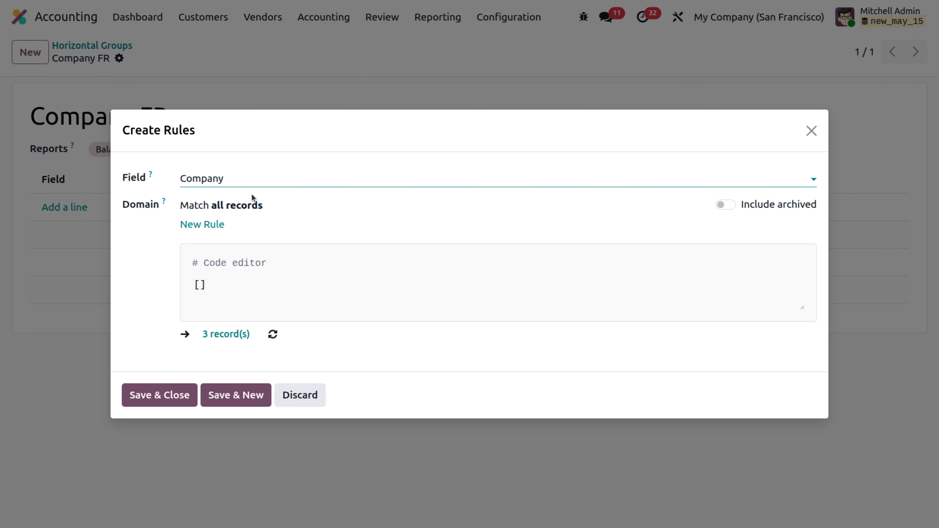
left_click(233, 335)
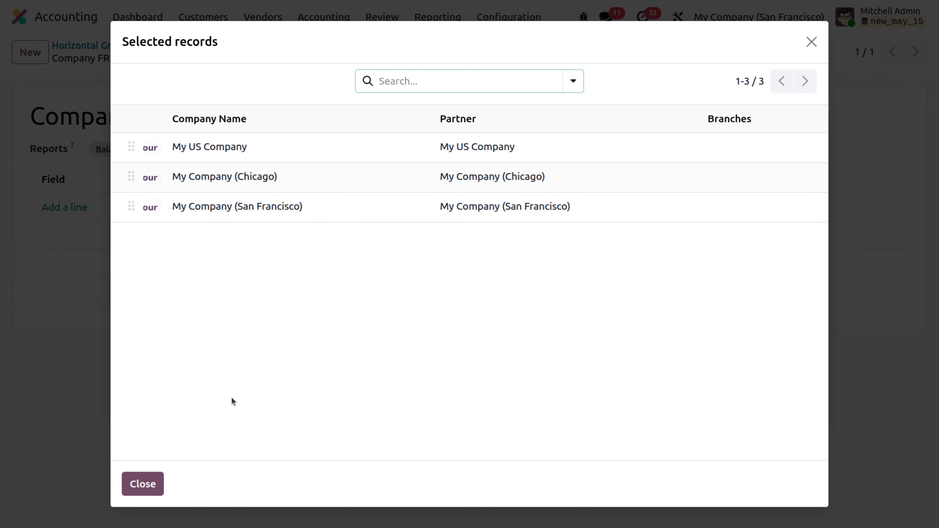
left_click(150, 494)
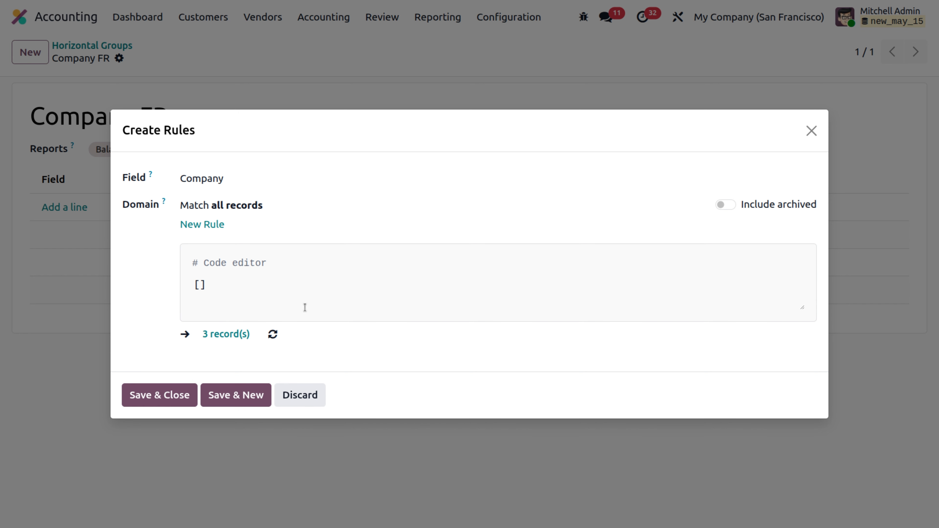
left_click(189, 396)
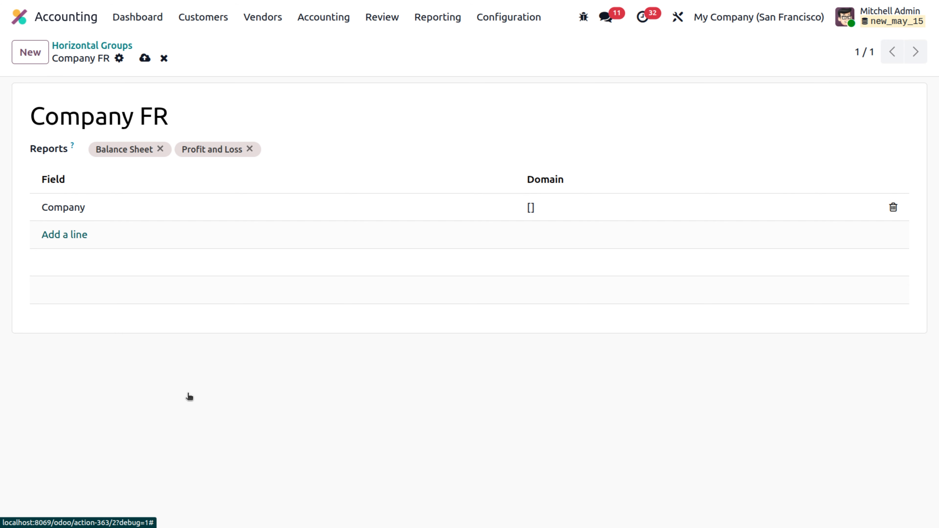
left_click(143, 59)
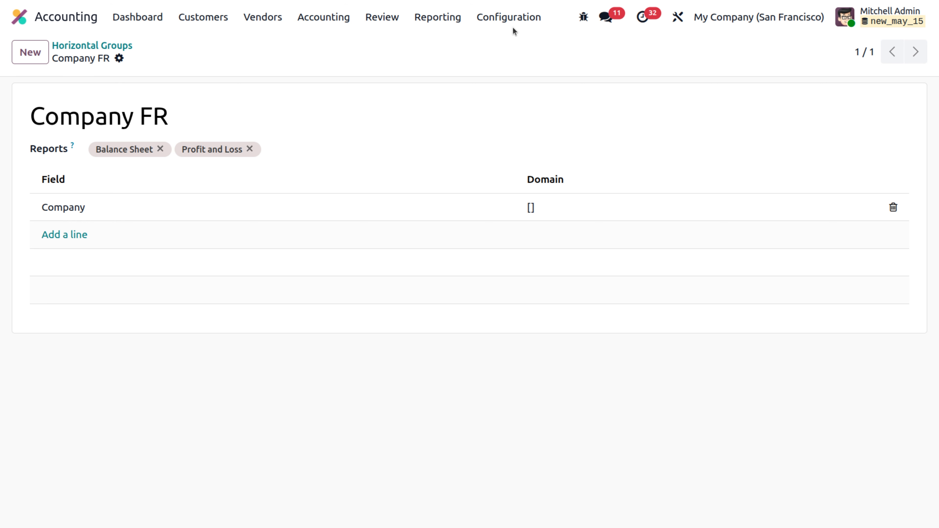
Open the Balance Sheet report and add My US Company and My Company (Chicago) to the active companies.
left_click(453, 20)
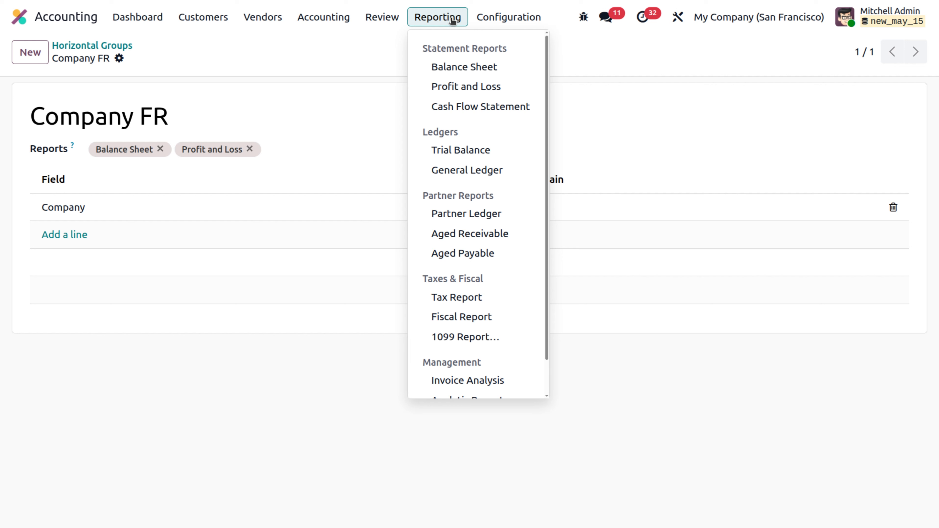
left_click(481, 68)
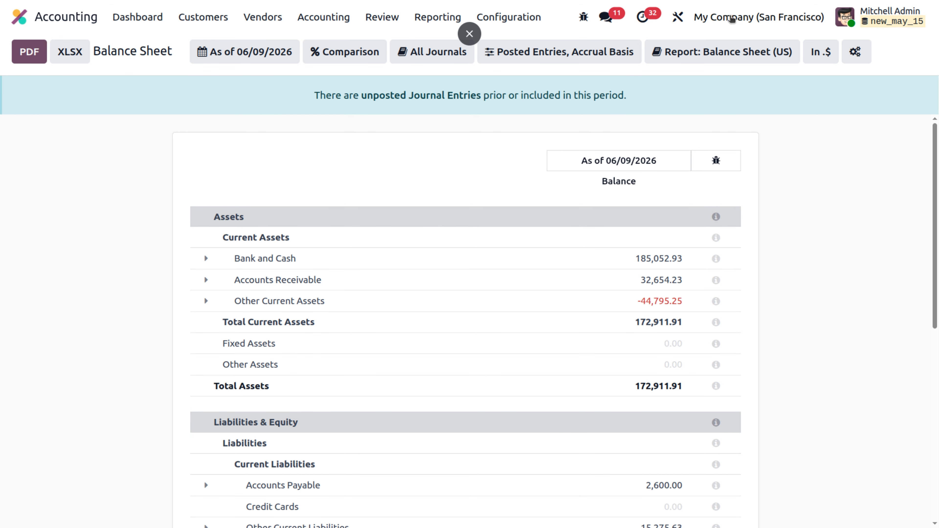
left_click(732, 19)
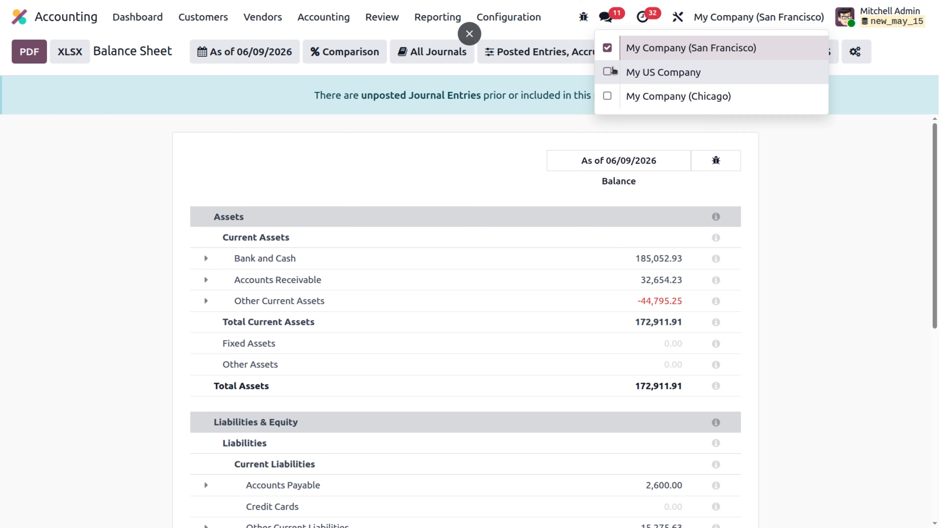
left_click(608, 72)
left_click(607, 96)
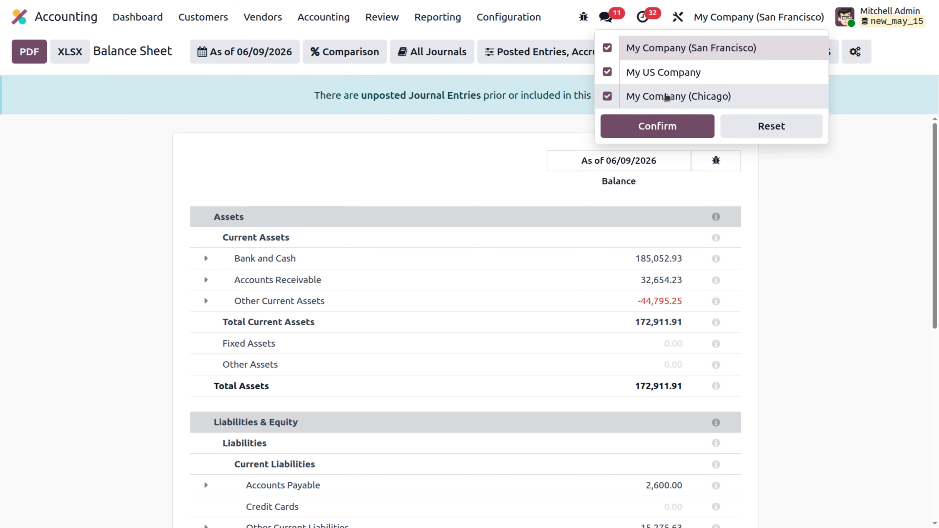
left_click(675, 127)
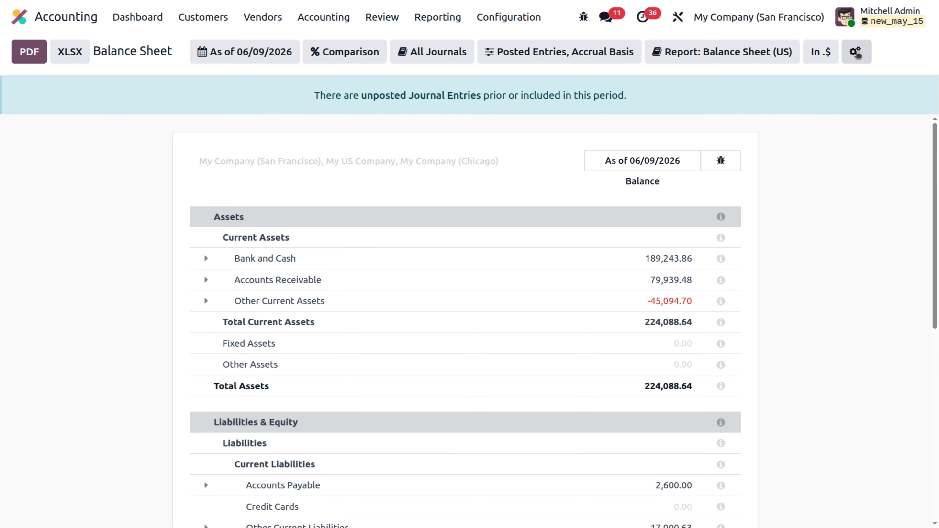
Add Company FR as a horizontal group in the Balance Sheet (US) report's configuration options and save the report.
left_click(857, 52)
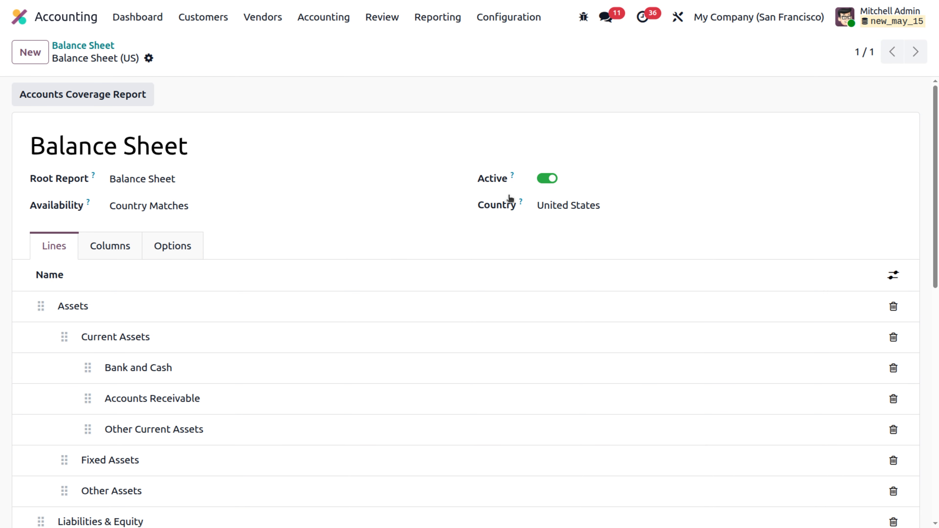
left_click(175, 248)
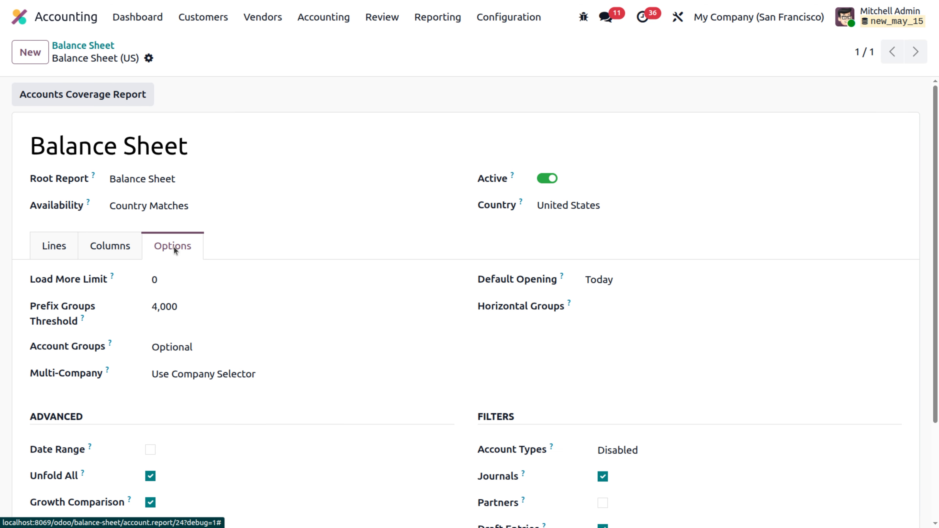
left_click(655, 308)
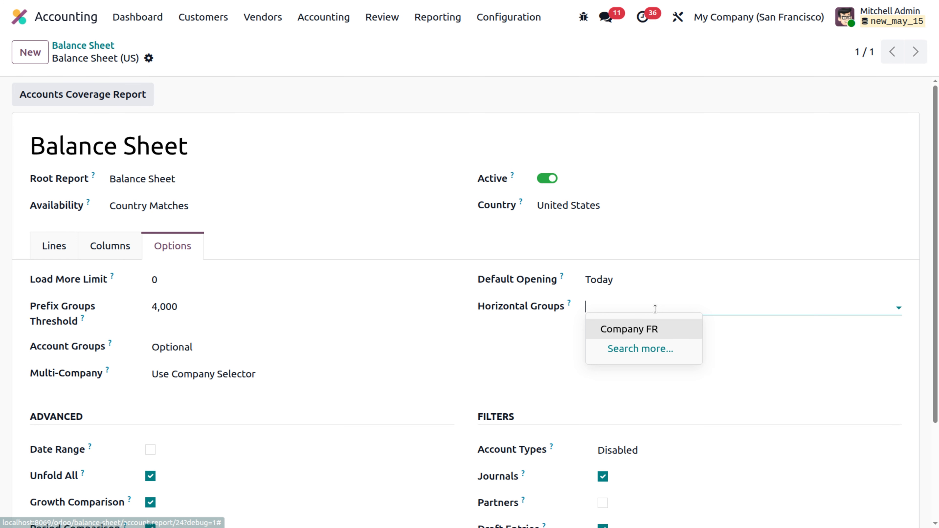
left_click(639, 332)
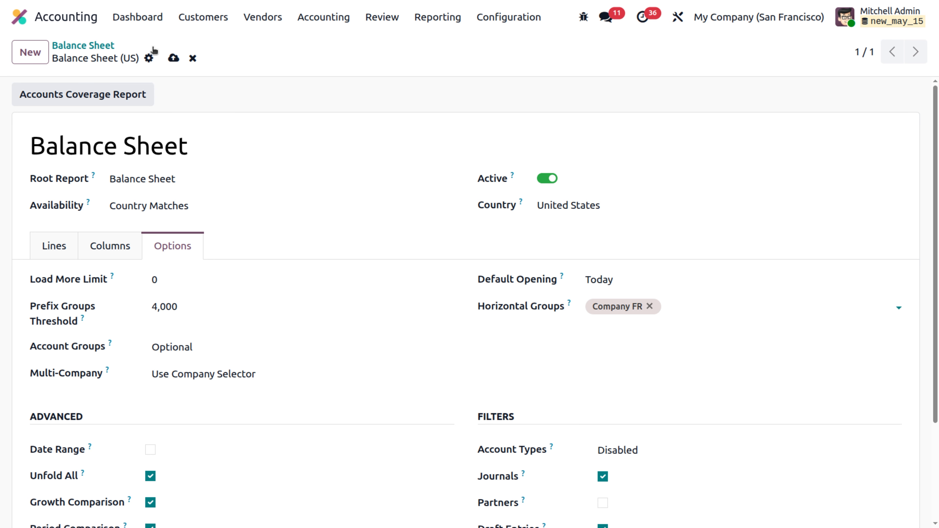
left_click(174, 58)
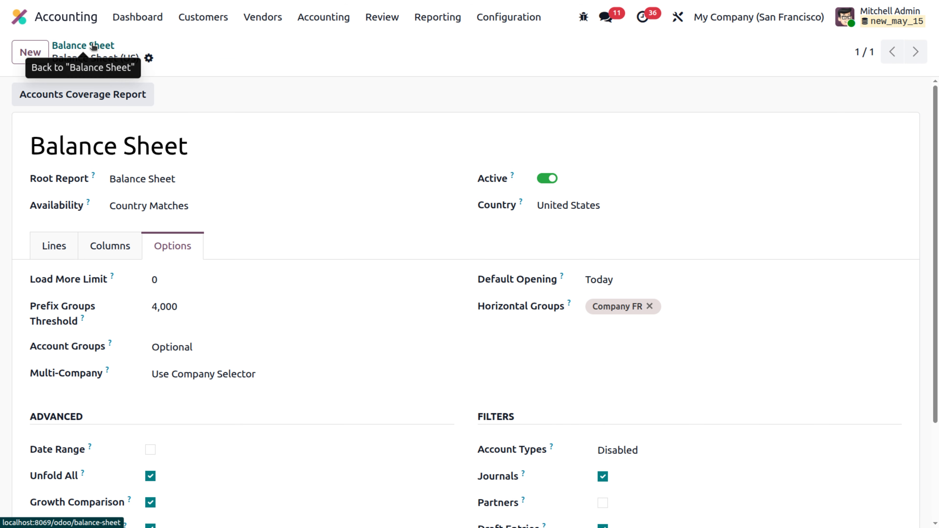
Return to the Balance Sheet report and apply the Company FR horizontal group to it.
left_click(96, 46)
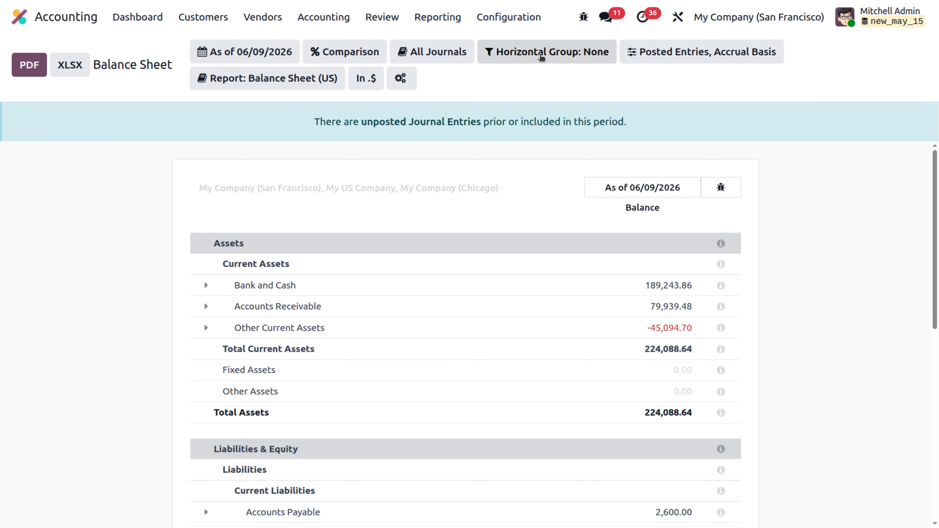
left_click(541, 55)
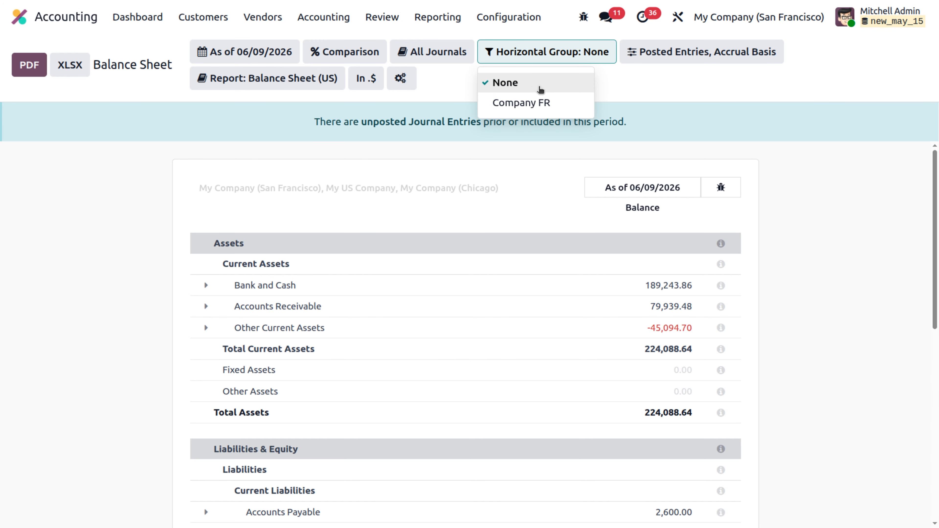
left_click(540, 104)
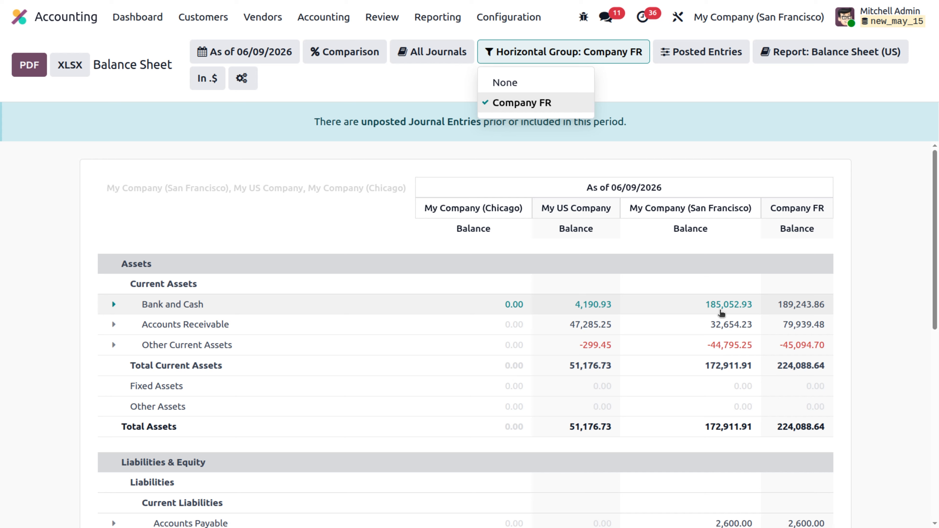
left_click(777, 243)
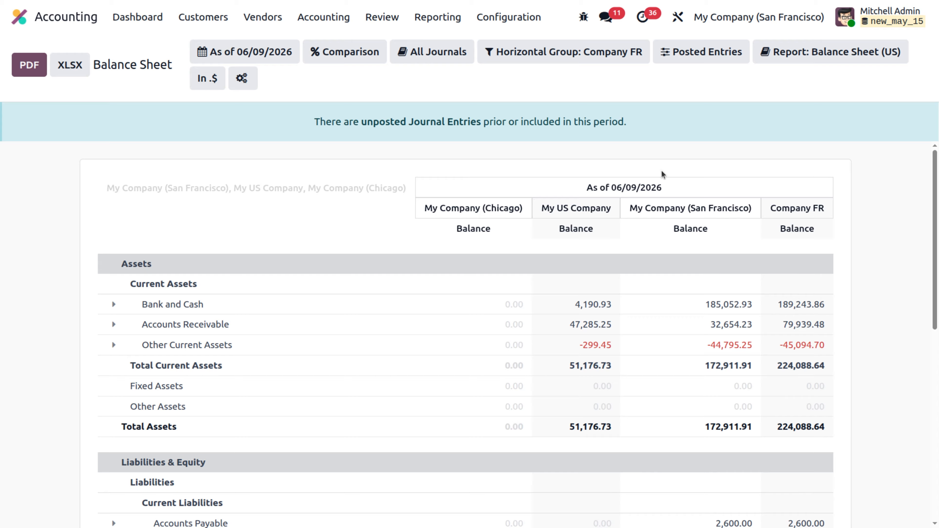
Open the Profit and Loss report, add Company FR to the horizontal groups in its configuration options, and save.
left_click(436, 22)
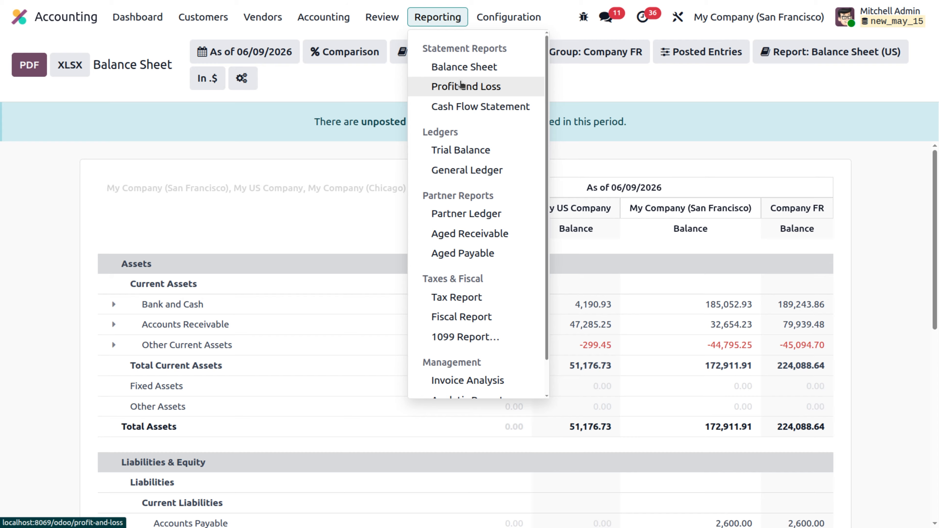
left_click(461, 86)
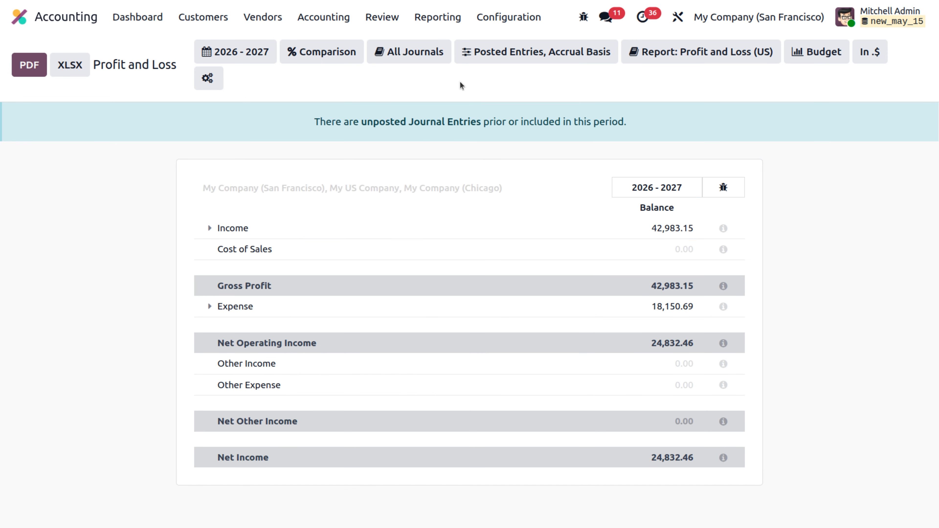
left_click(215, 74)
left_click(153, 246)
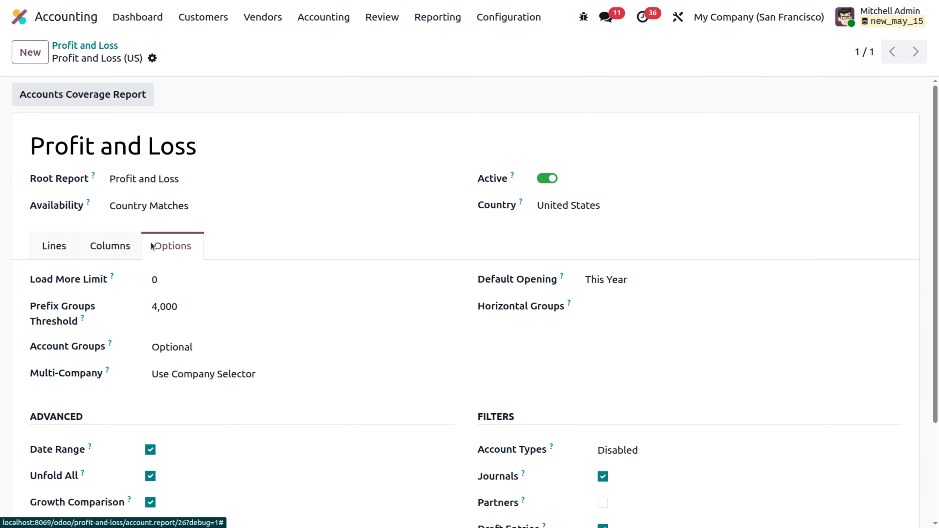
left_click(632, 310)
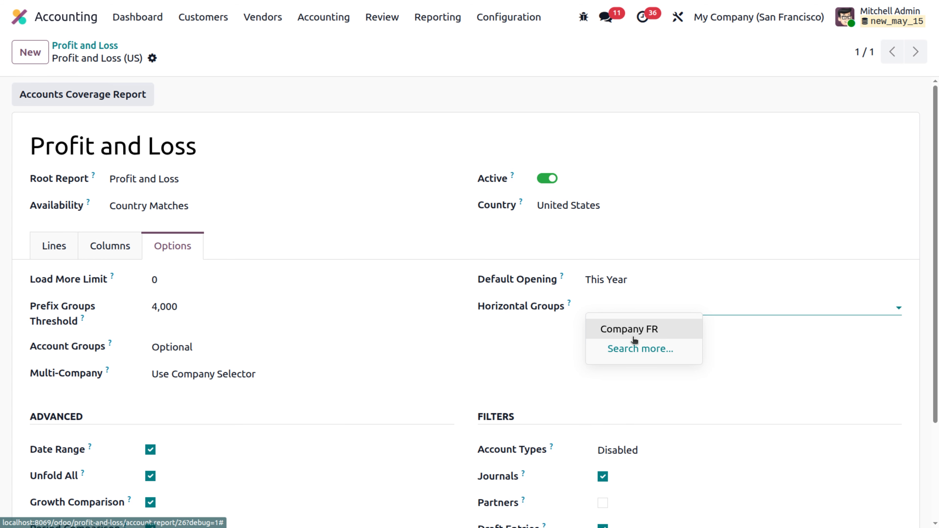
left_click(635, 338)
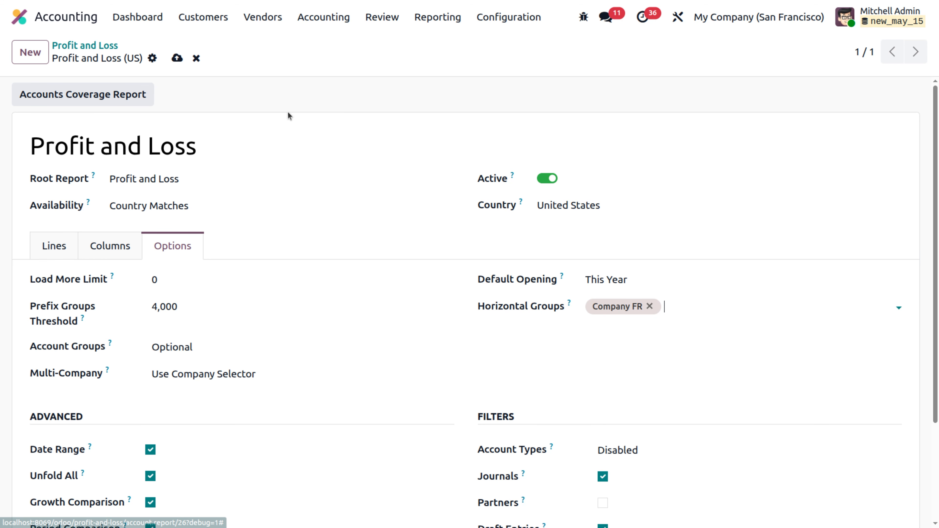
left_click(176, 59)
Return to the Profit and Loss report and apply the Company FR horizontal group to it.
left_click(97, 47)
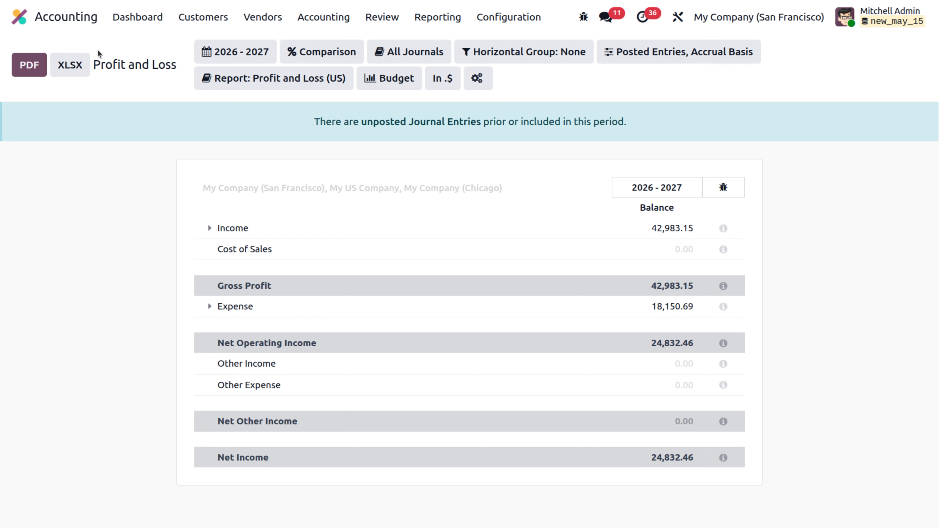
left_click(516, 53)
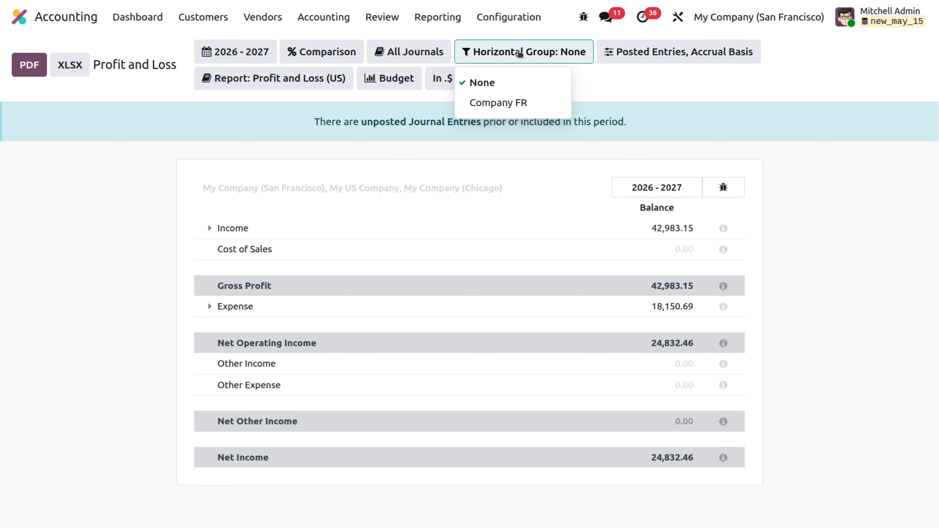
left_click(503, 102)
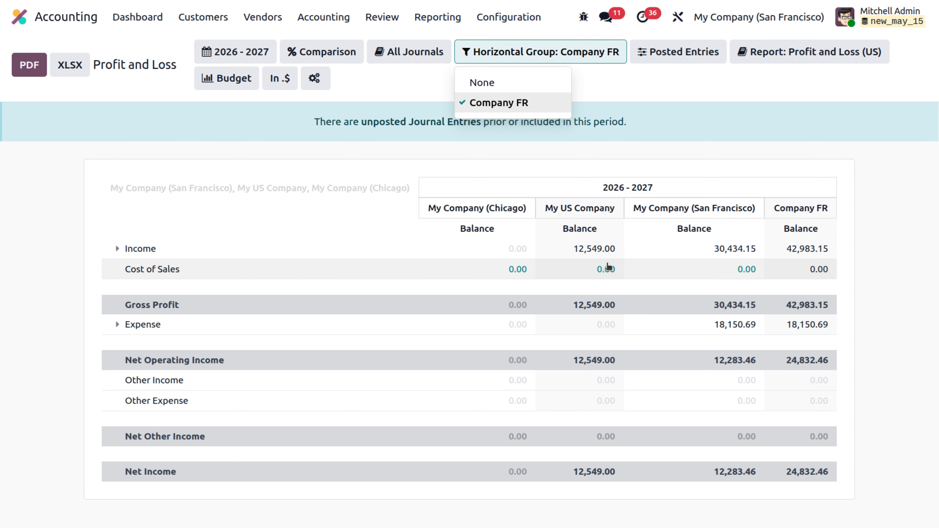
left_click(726, 149)
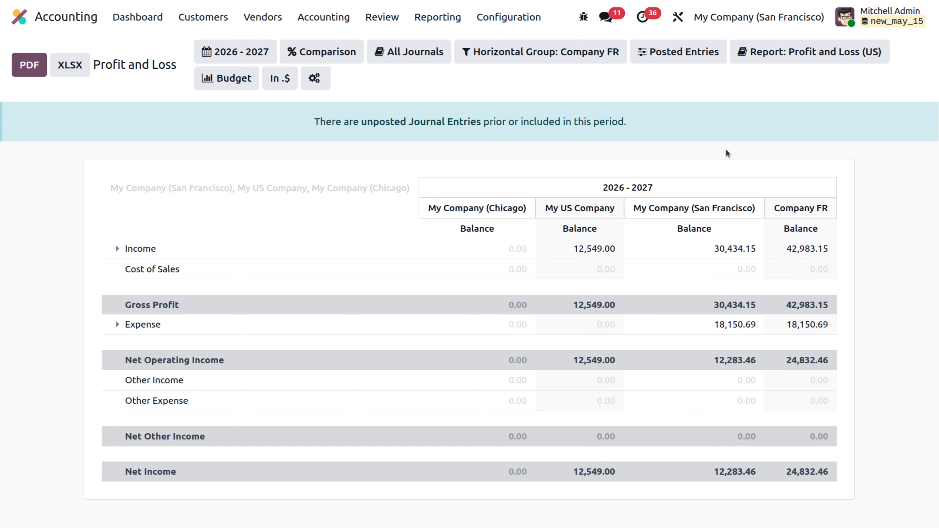